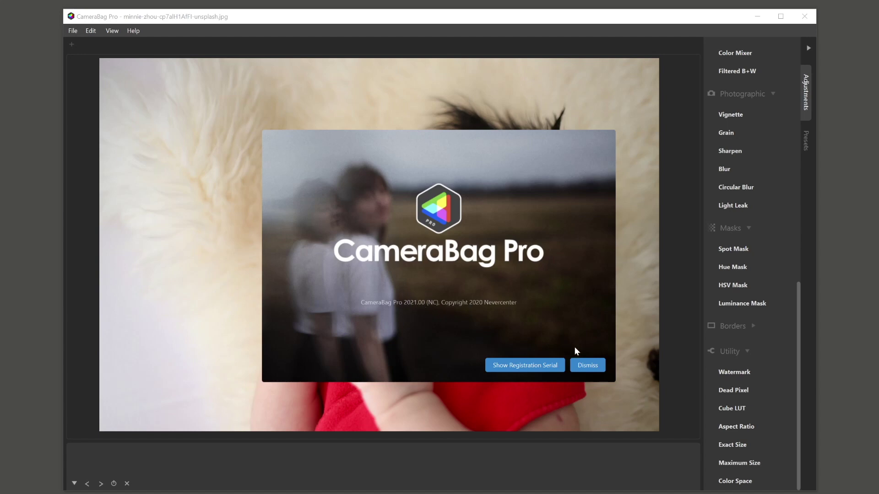
Dismiss the CameraBag Pro startup splash screen to reveal the baby photo
left_click(590, 366)
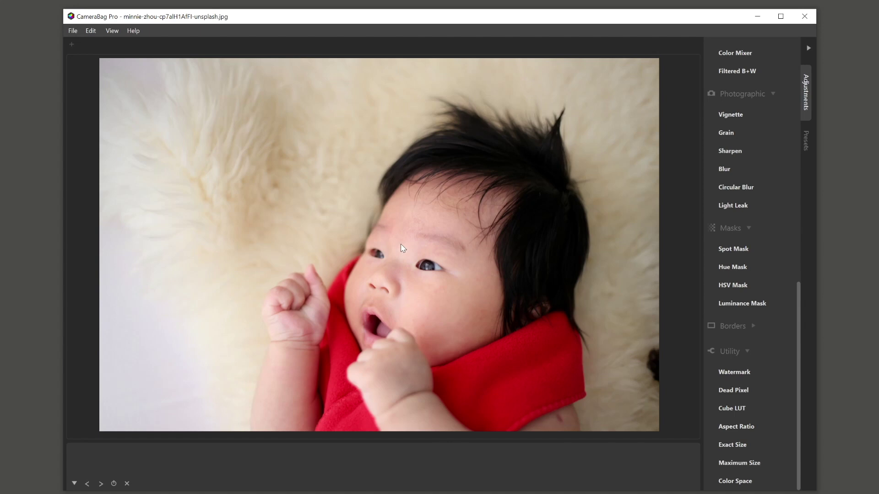
Open File > Preferences and browse the Working Color Space options, leaving sRGB selected
left_click(70, 30)
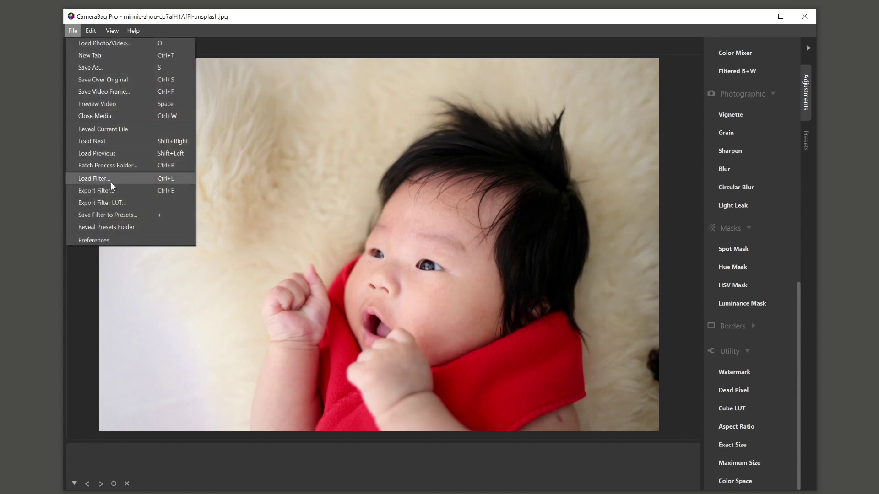
left_click(109, 238)
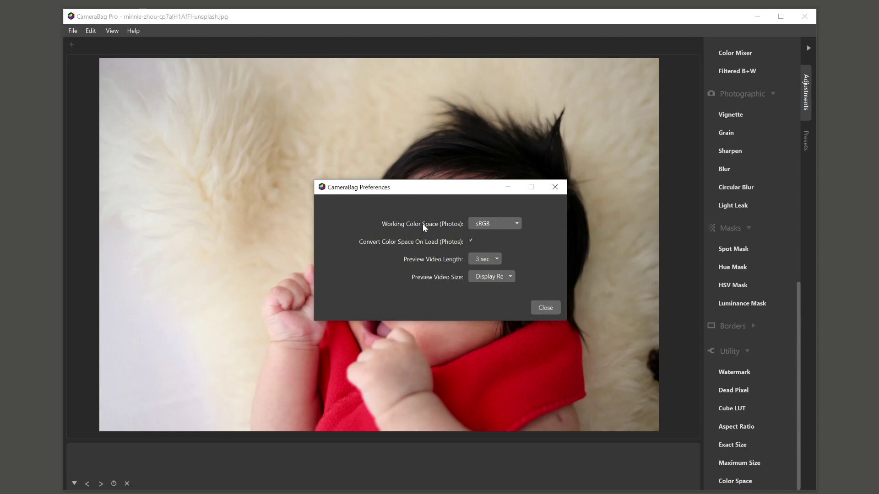
left_click(491, 227)
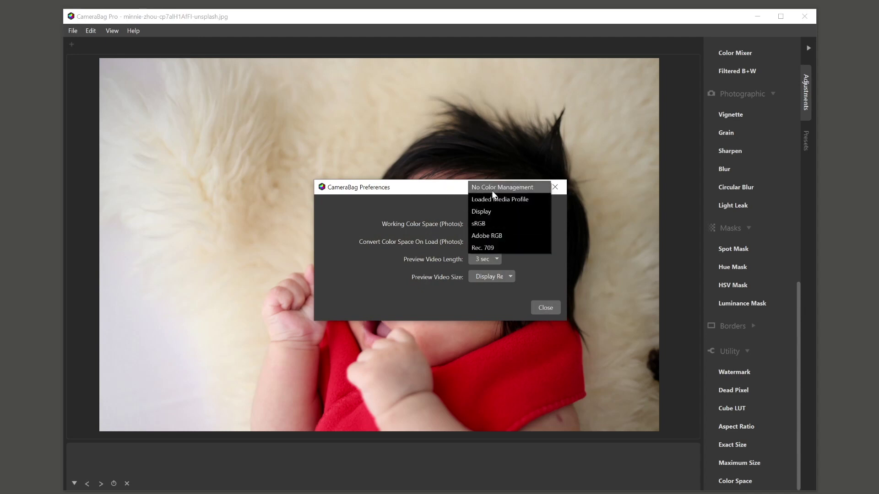
left_click(442, 200)
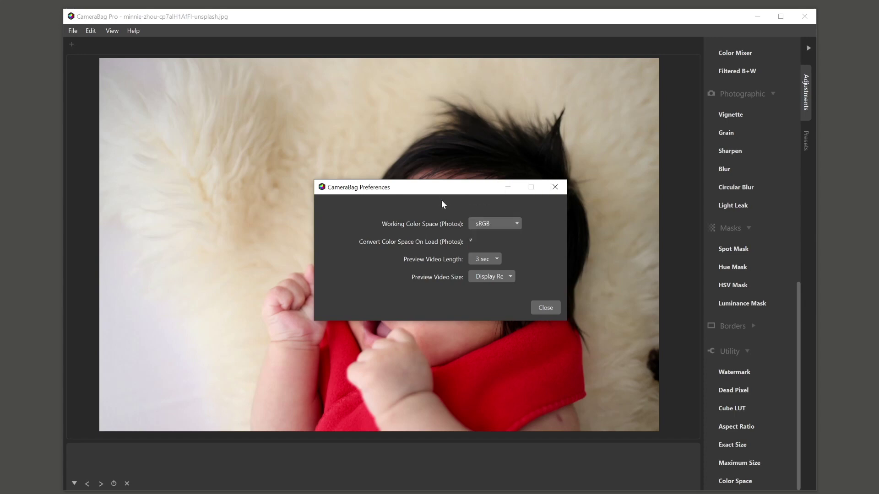
left_click(483, 224)
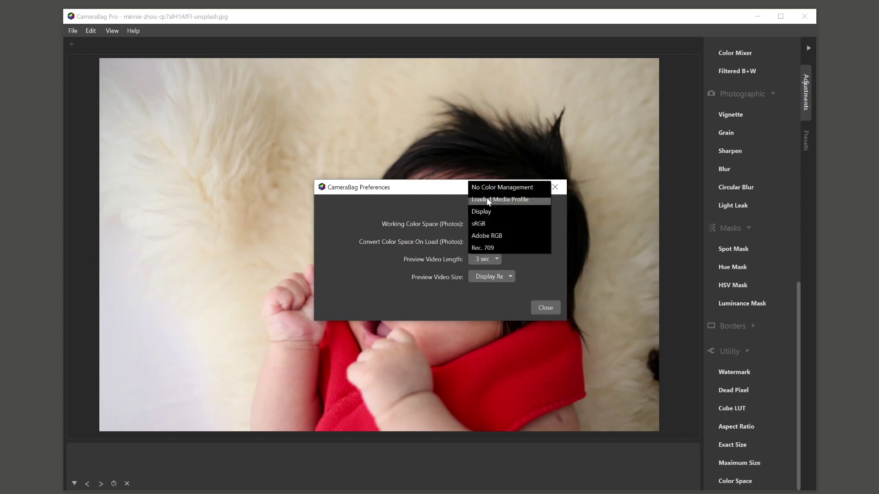
left_click(503, 223)
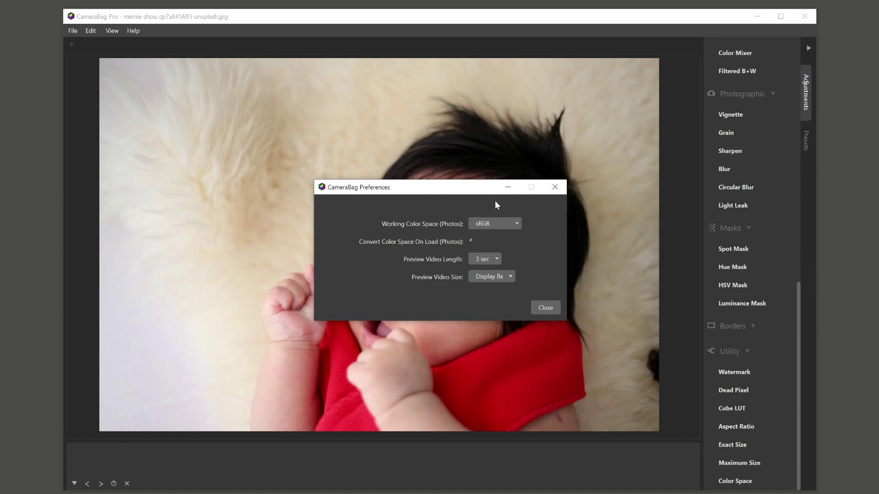
left_click(506, 223)
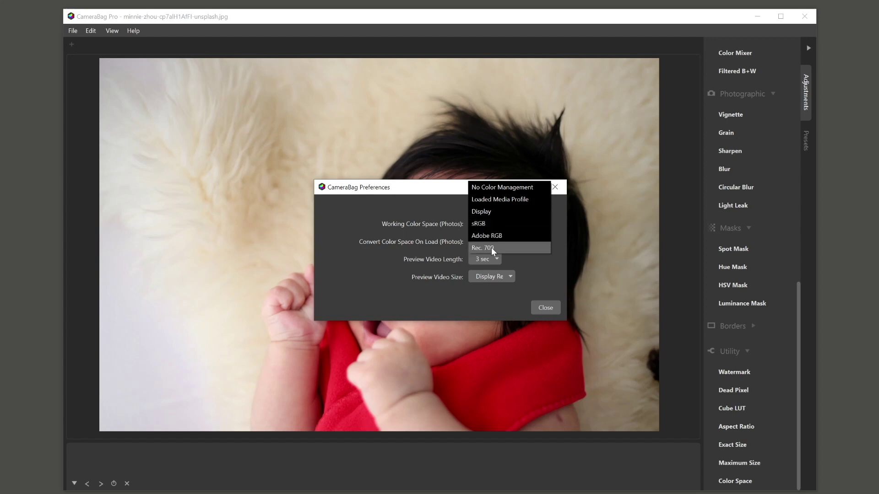
Try the Working Color Space as Display, settle on Adobe RGB, and close Preferences
left_click(489, 225)
left_click(492, 225)
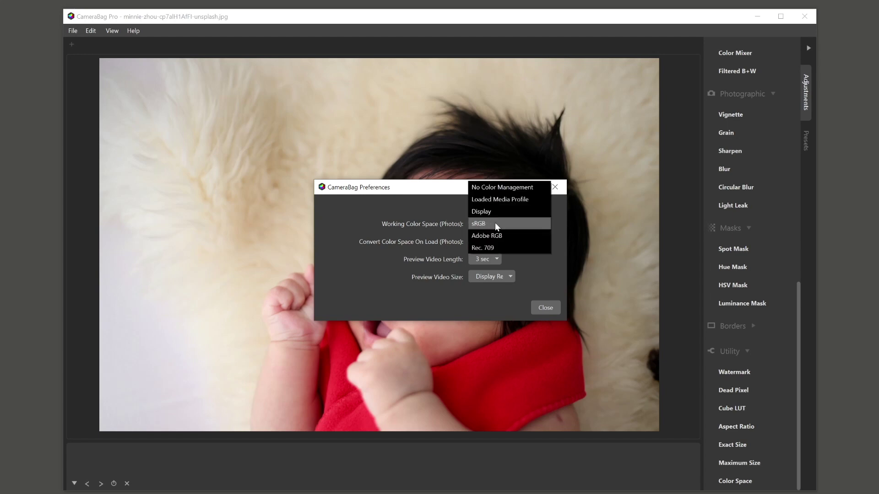
left_click(495, 212)
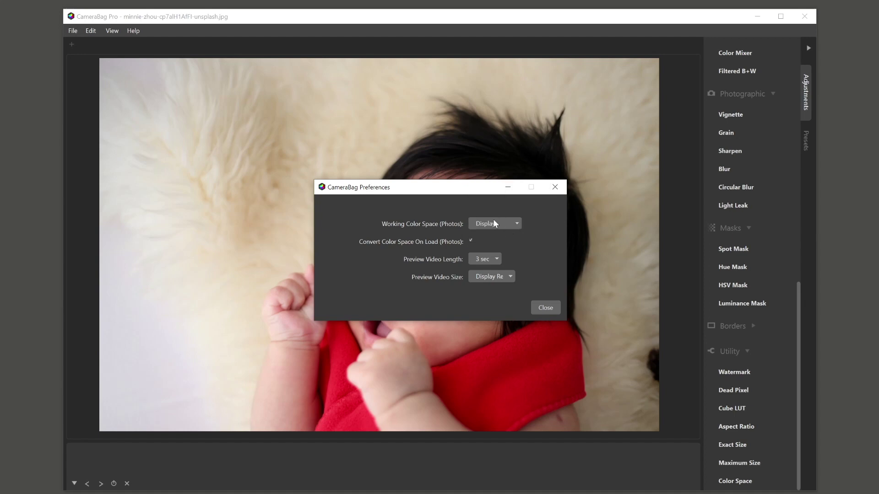
left_click(497, 221)
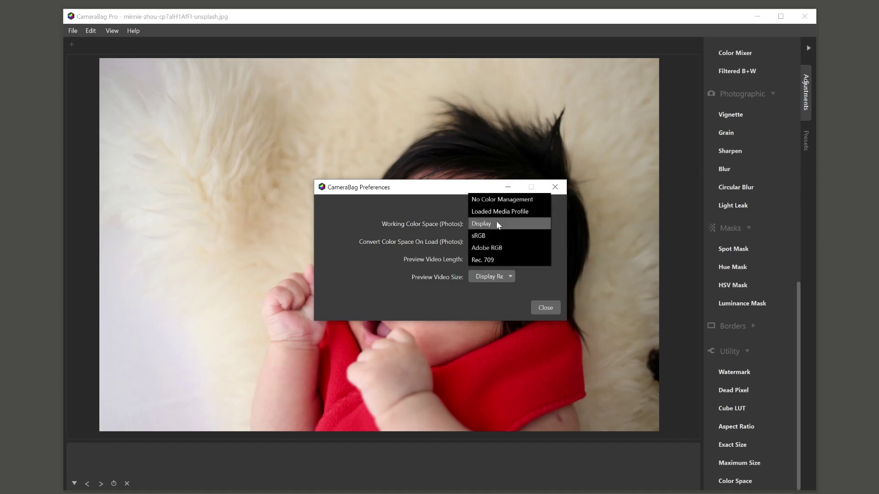
left_click(497, 224)
left_click(491, 224)
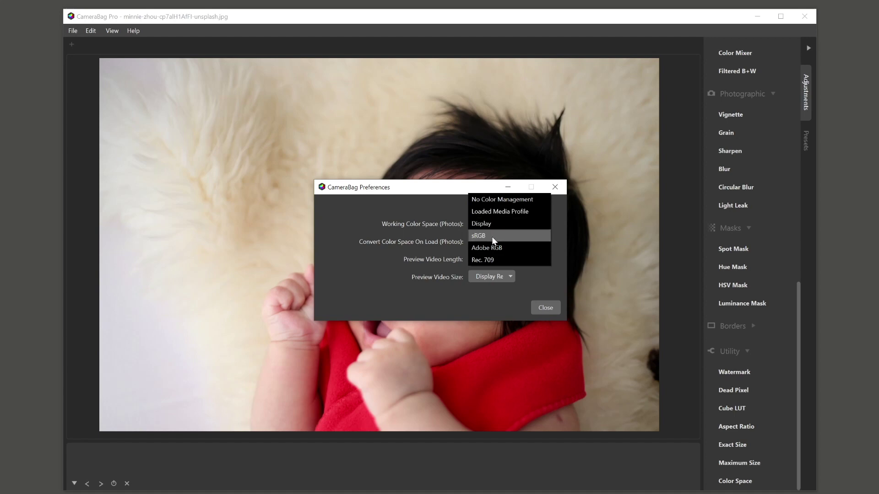
left_click(497, 248)
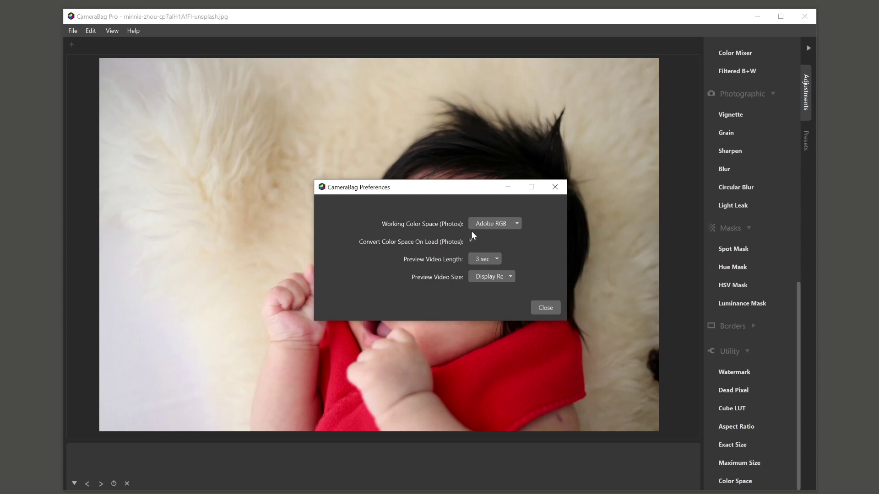
left_click(543, 305)
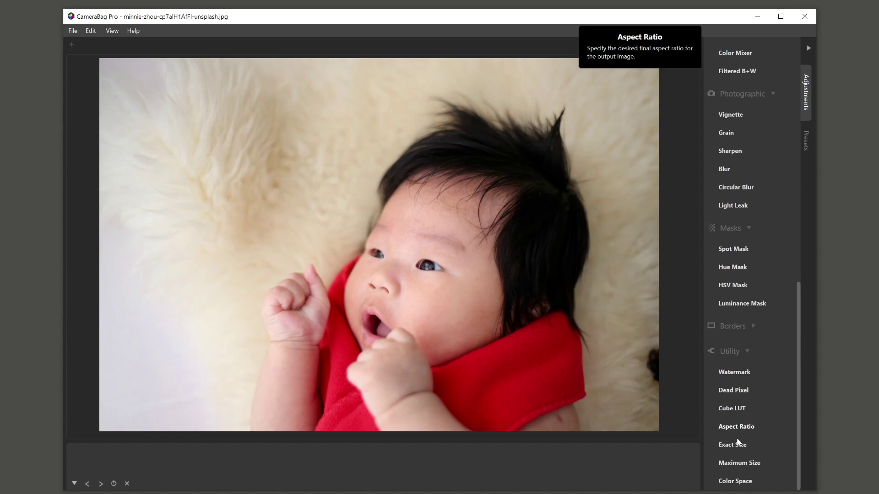
Add a Color Space adjustment from Utility and set its profile to Adobe RGB
left_click(736, 482)
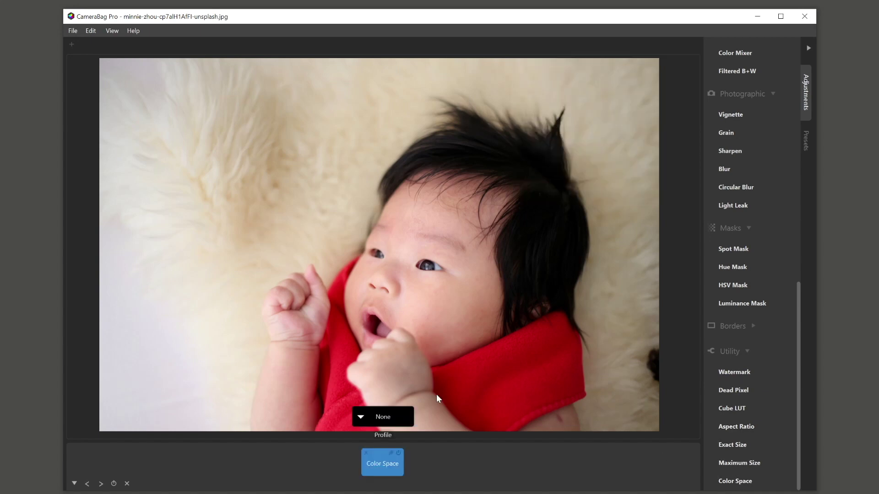
left_click(382, 417)
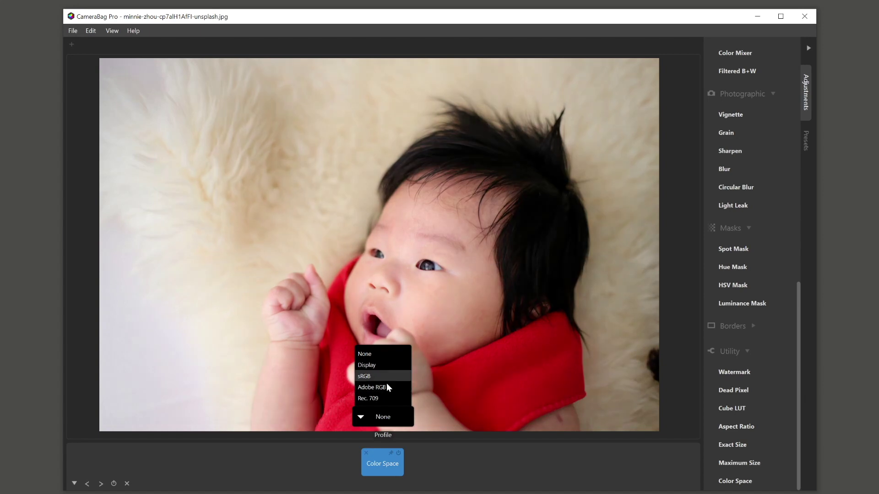
left_click(387, 386)
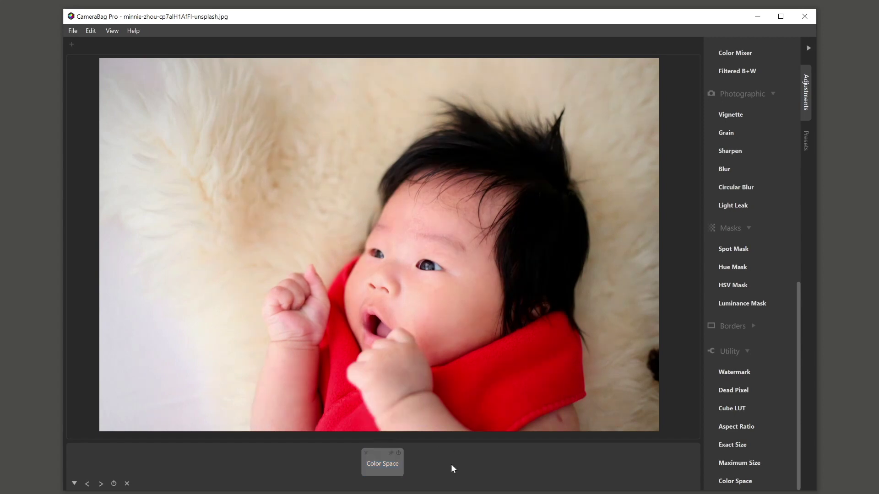
Toggle the Color Space adjustment tile's selection on and off several times
left_click(387, 464)
left_click(426, 462)
left_click(389, 468)
left_click(427, 463)
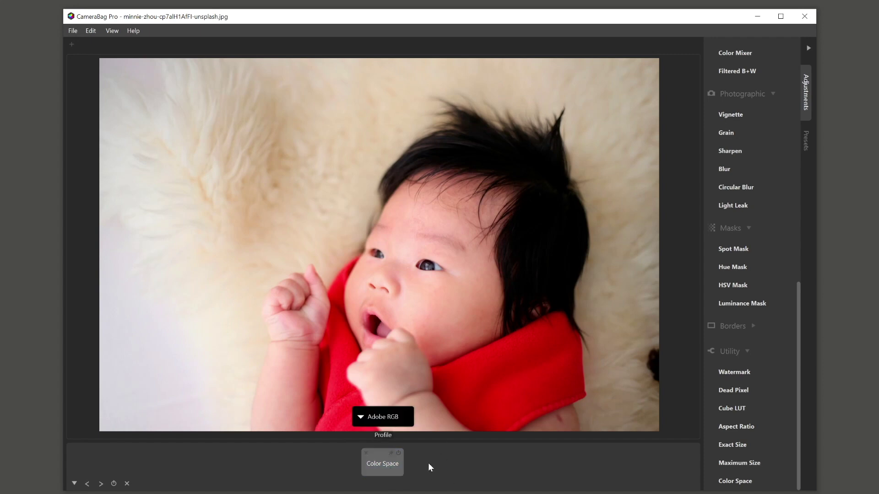
left_click(385, 464)
left_click(451, 464)
Change the Color Space adjustment's profile to sRGB and confirm it stays sRGB
left_click(382, 469)
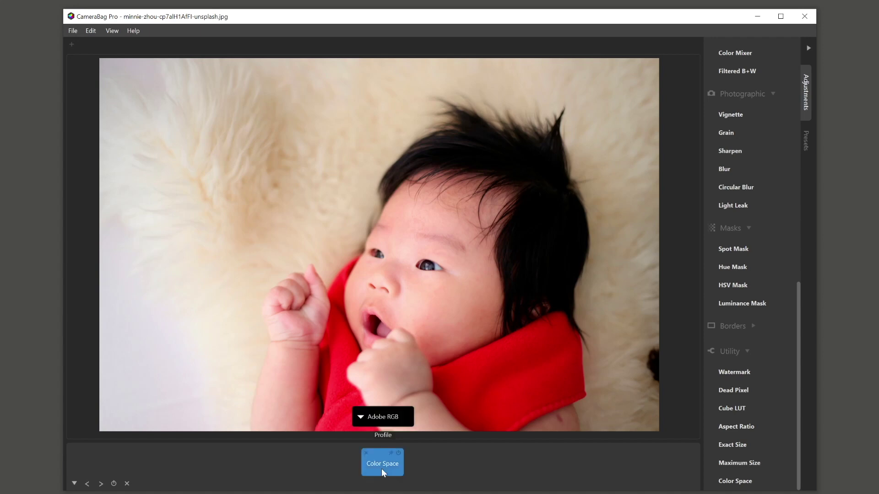
left_click(386, 416)
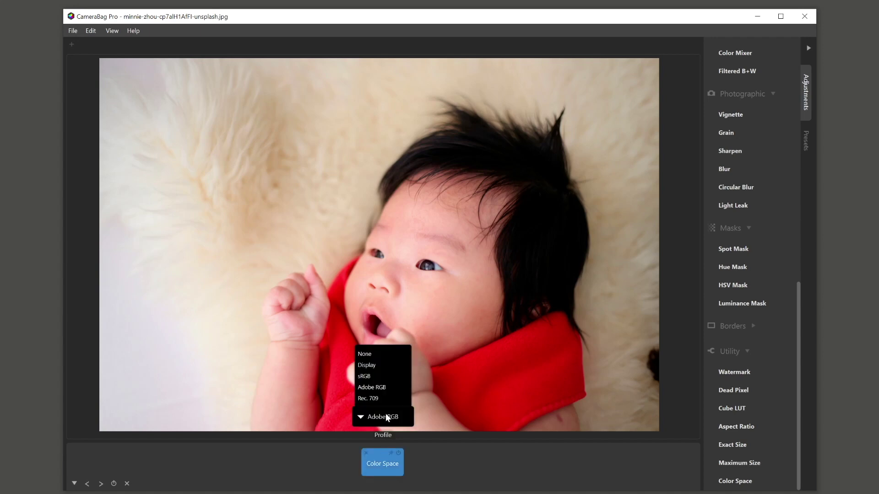
left_click(382, 375)
left_click(421, 476)
left_click(385, 465)
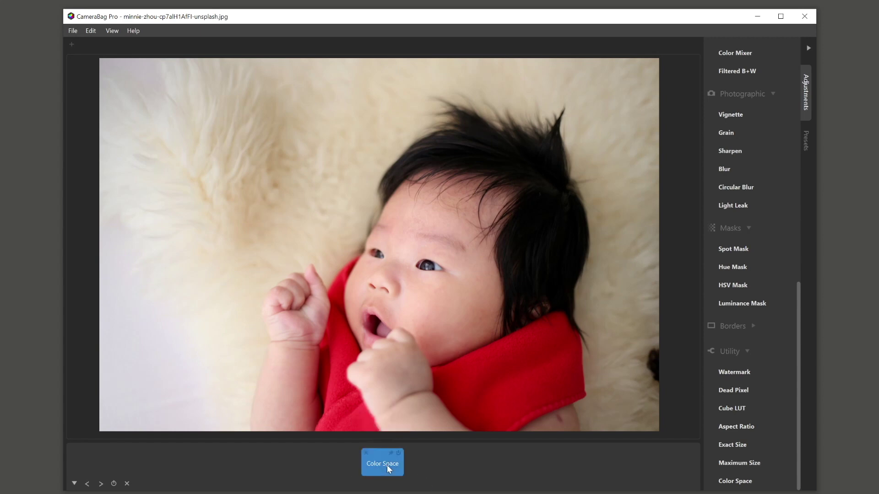
left_click(384, 415)
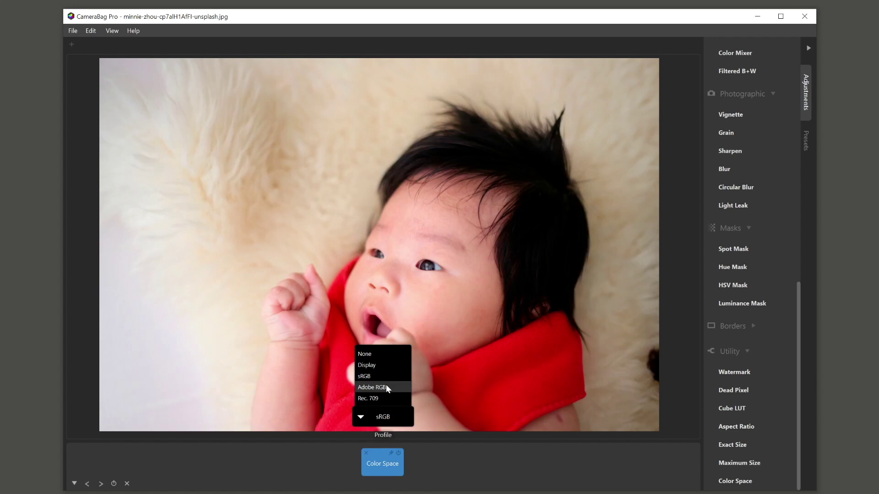
left_click(385, 377)
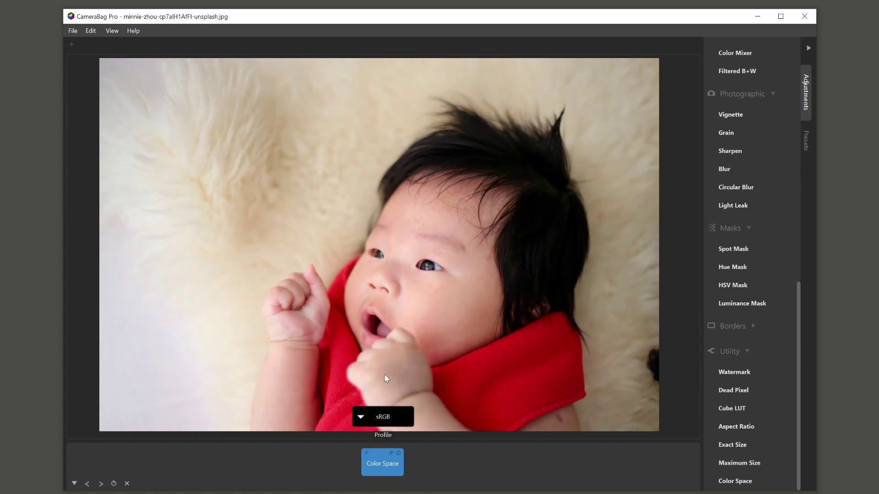
left_click(447, 450)
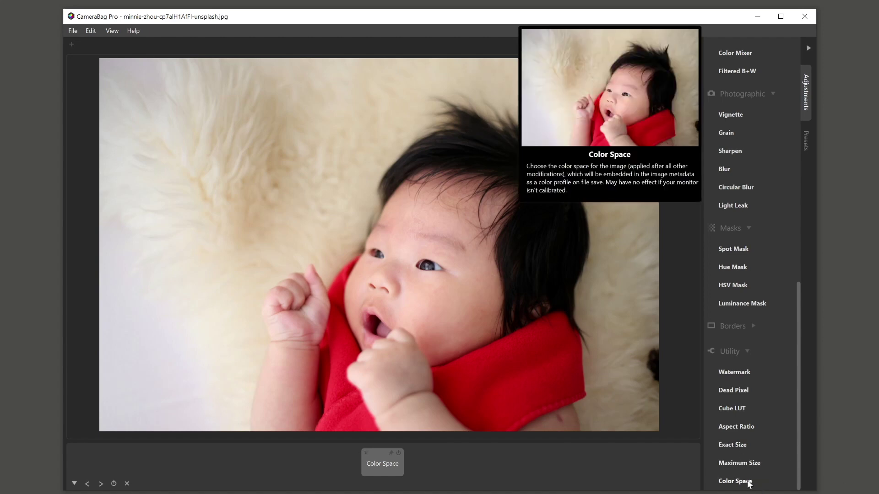
Delete the Color Space tile, then return Working Color Space to sRGB in Preferences
left_click(366, 454)
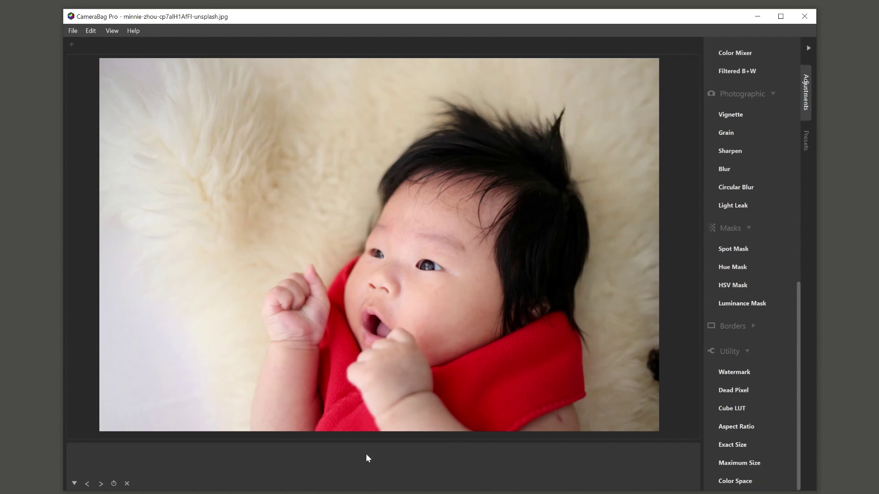
left_click(72, 34)
left_click(109, 239)
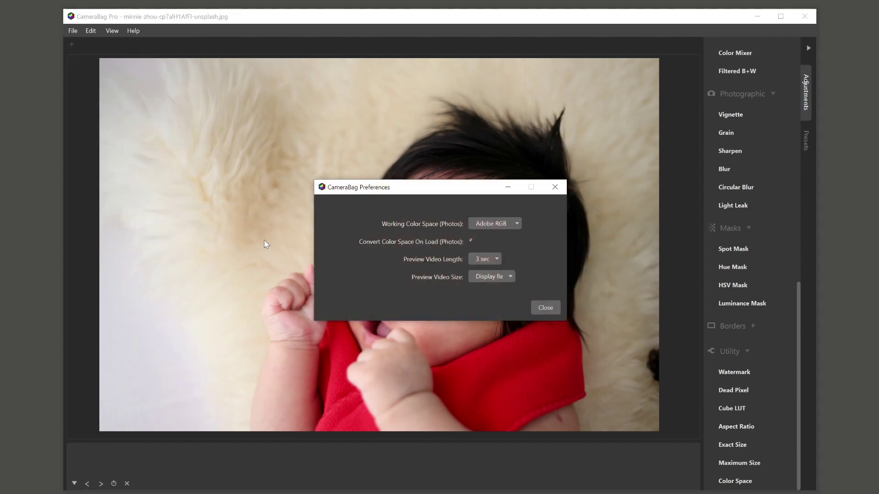
left_click(492, 225)
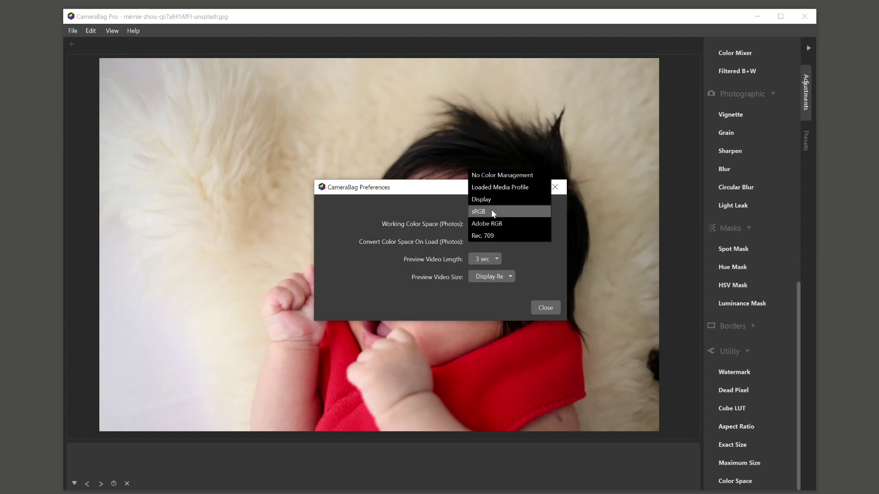
left_click(492, 213)
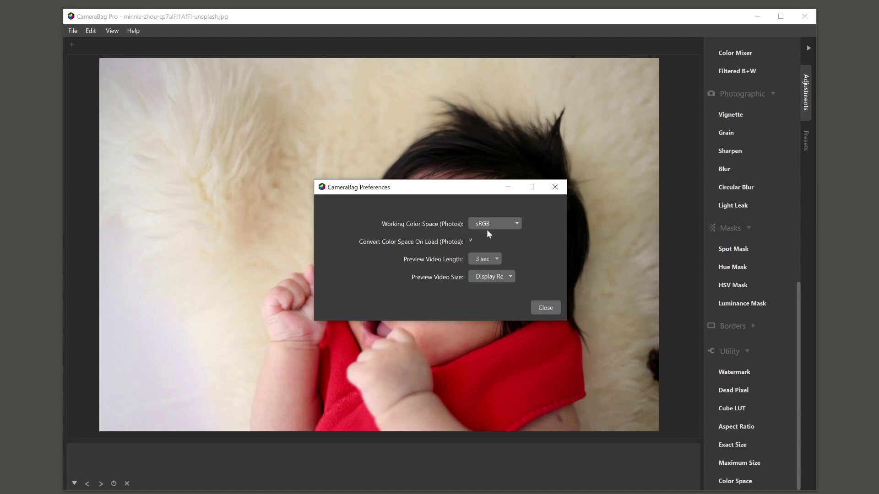
left_click(549, 309)
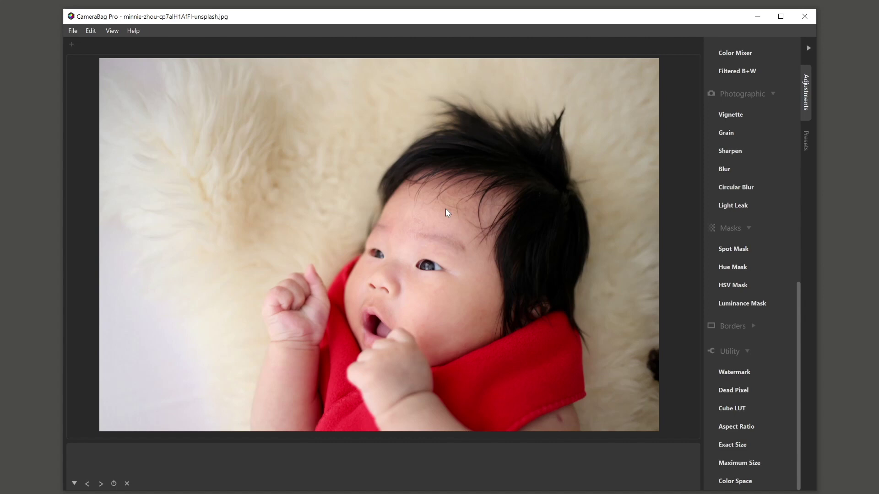
left_click(138, 32)
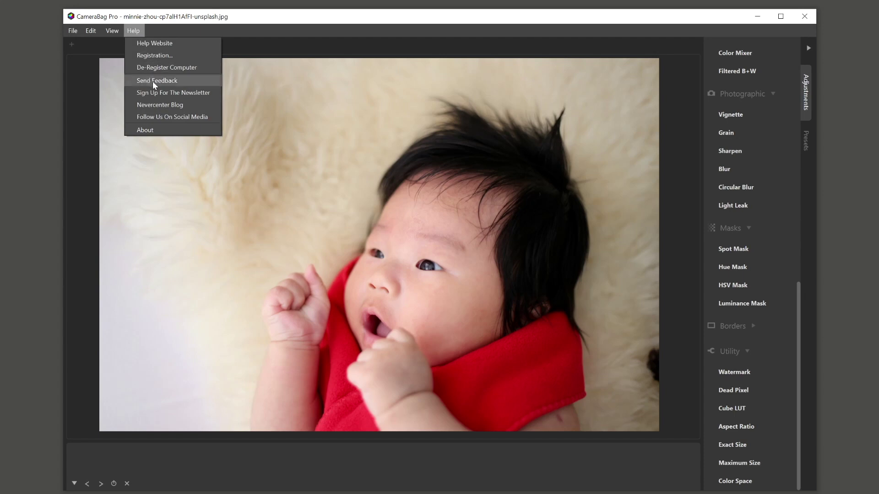
left_click(136, 32)
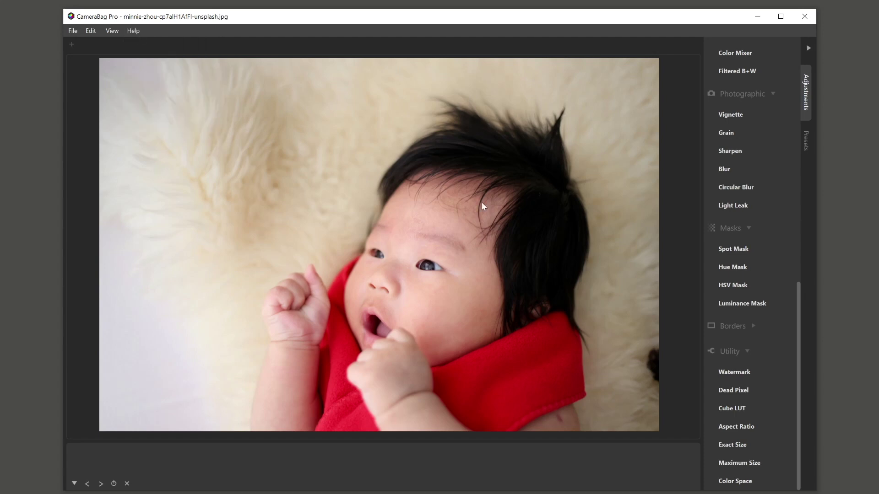